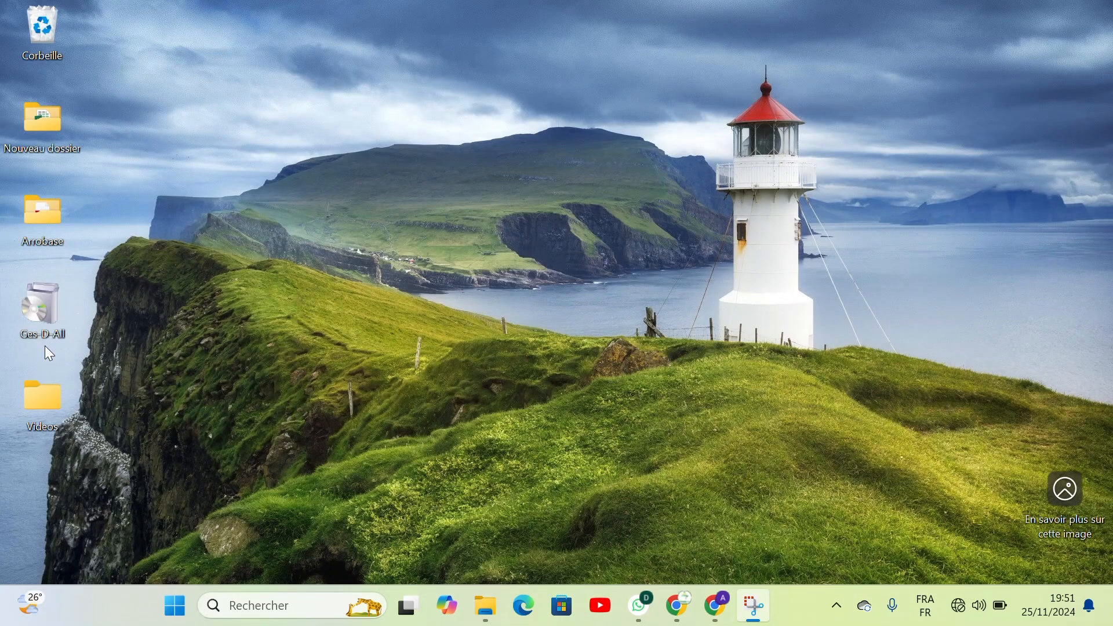
# Run the Ges-D-All installer in French and install CraftManager with the Installation rapide option.
pyautogui.doubleClick(47, 305)
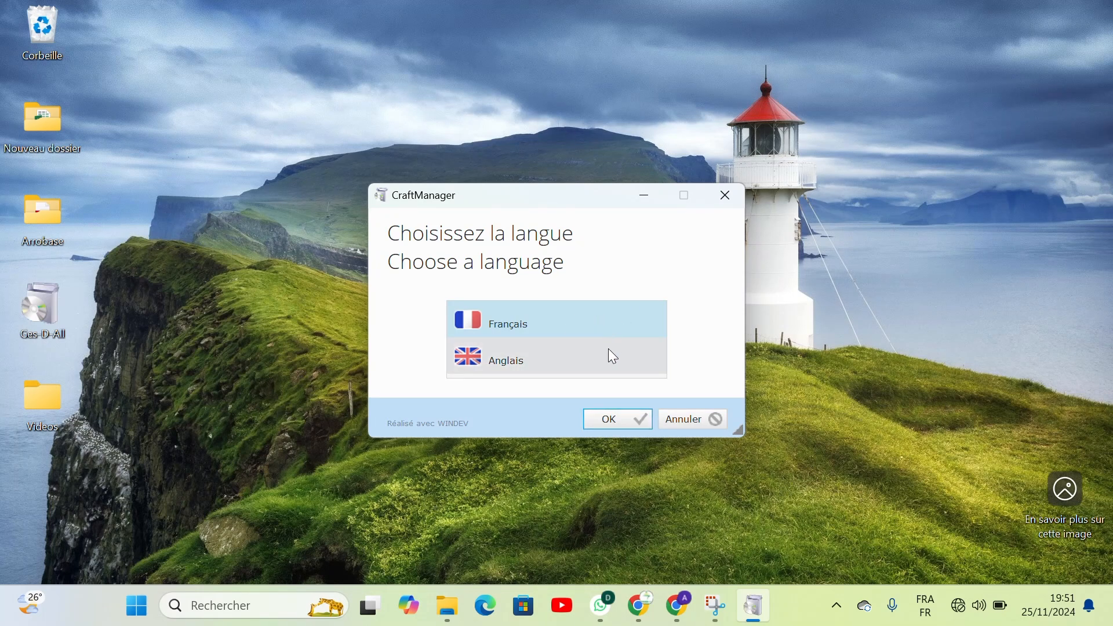
pyautogui.click(612, 419)
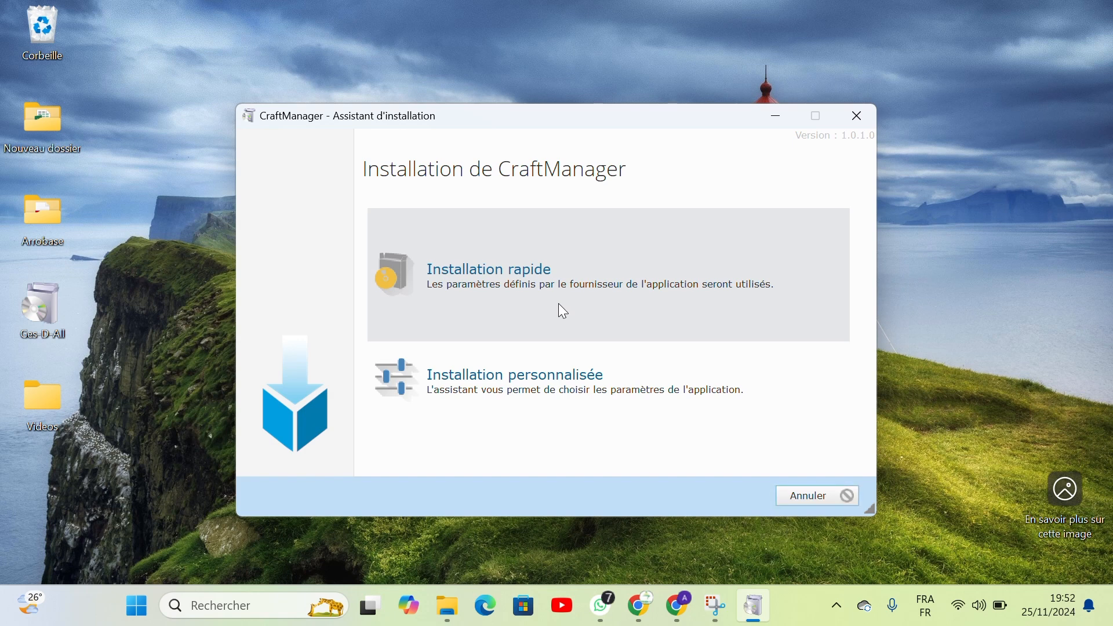
pyautogui.click(560, 290)
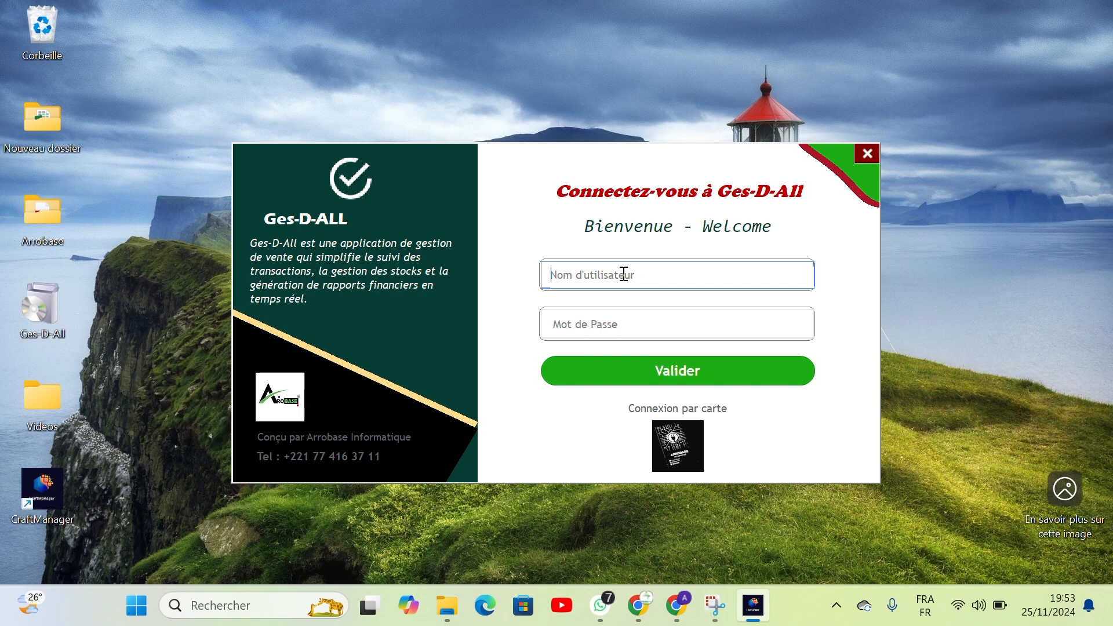
pyautogui.write('A')
pyautogui.write('rrobse')
pyautogui.press('Tab')
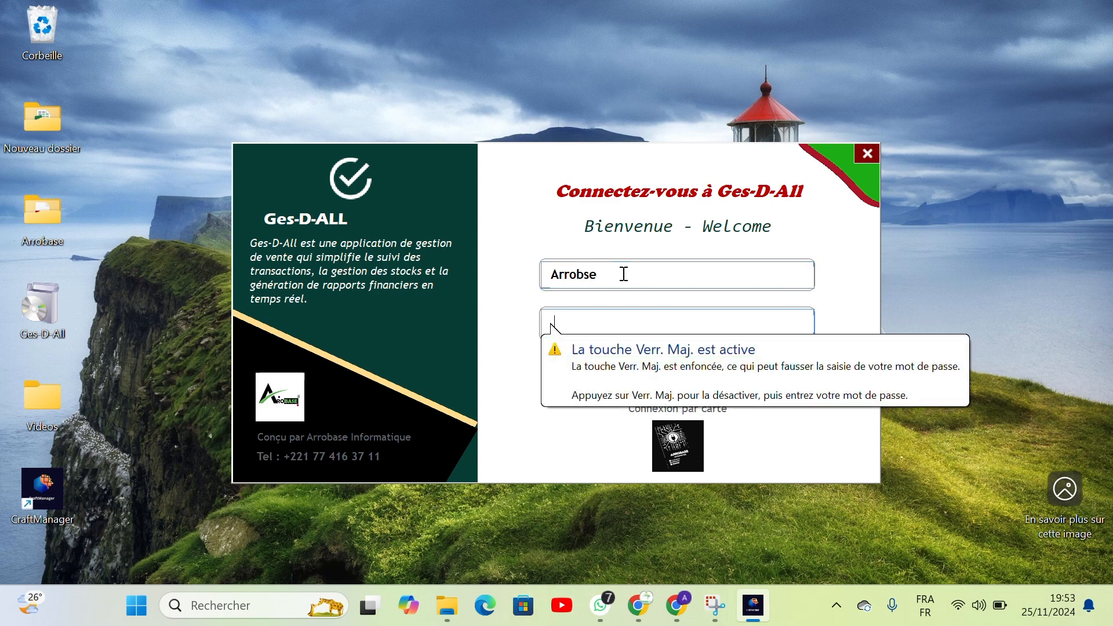
pyautogui.write('a')
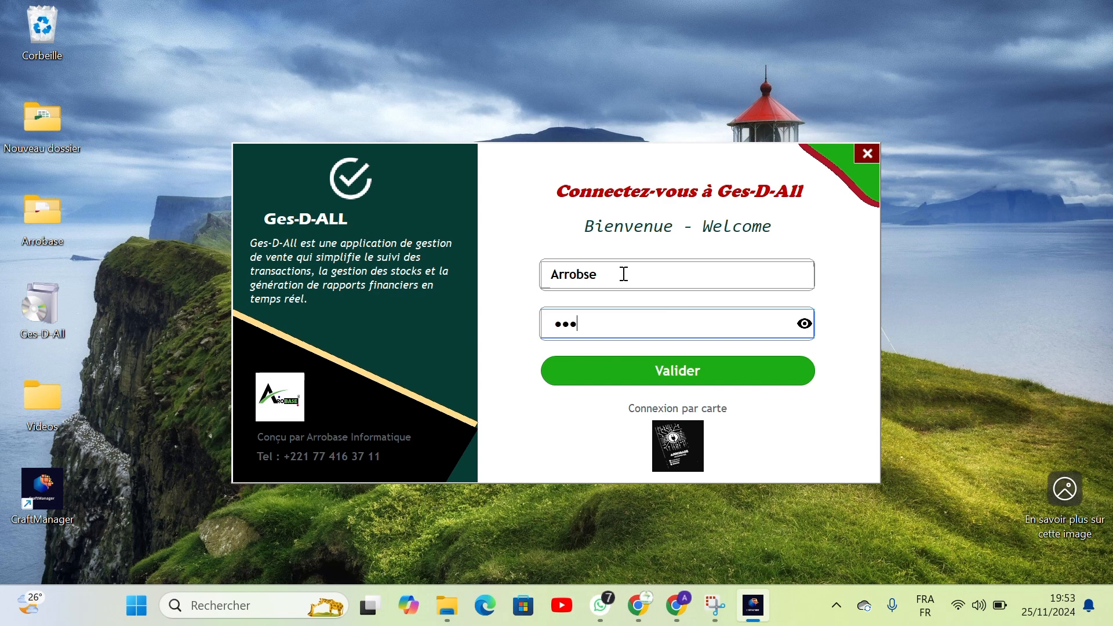
pyautogui.write('*****')
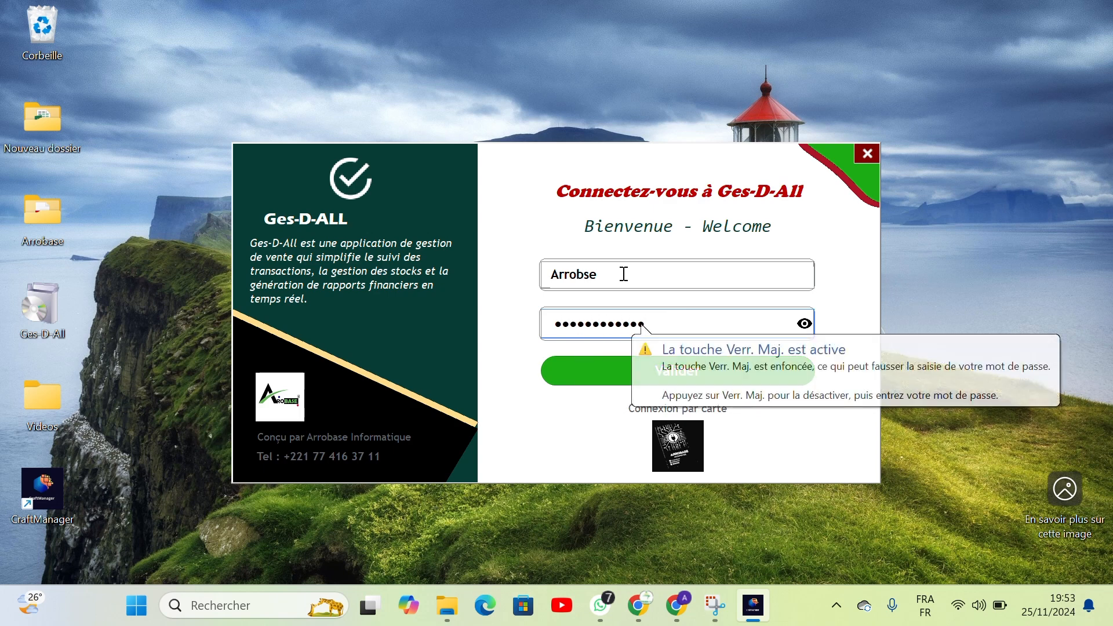
pyautogui.write('***')
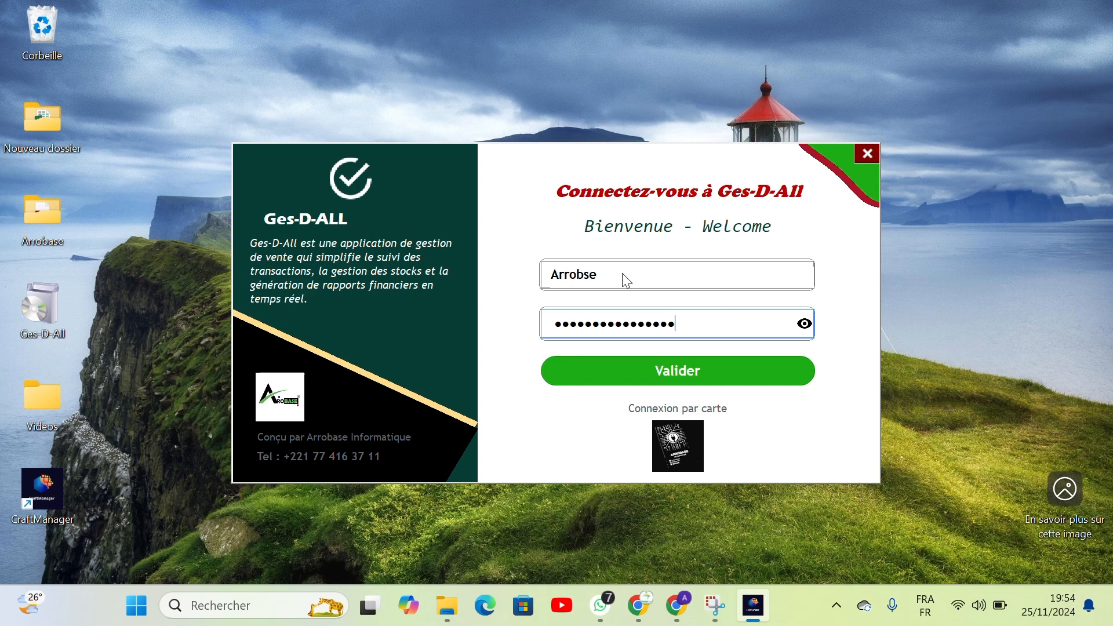
pyautogui.press('Return')
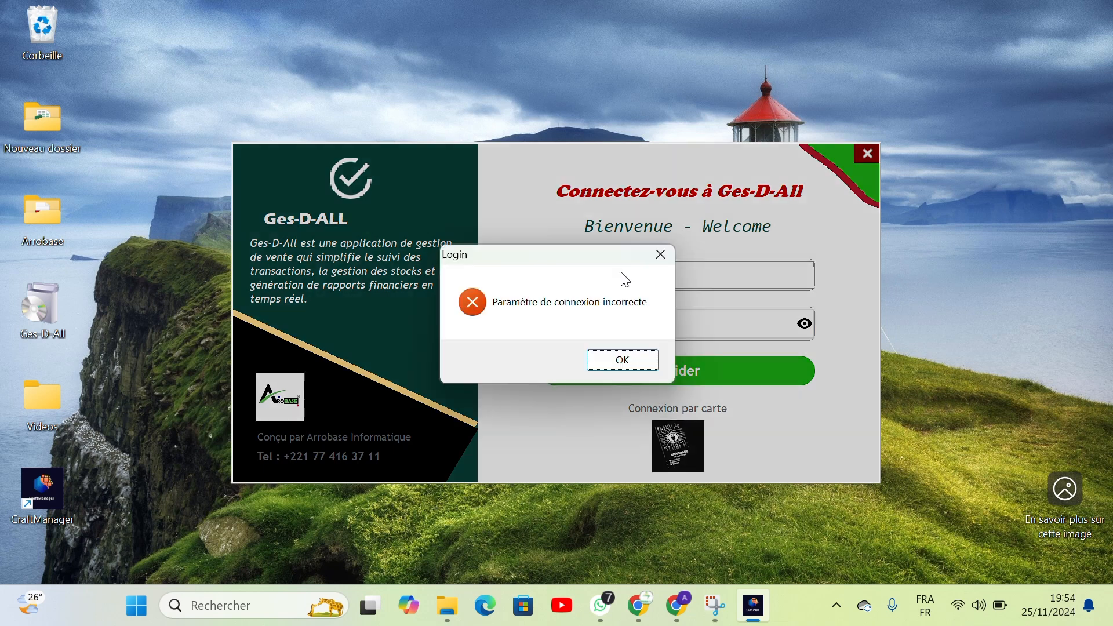
pyautogui.click(623, 359)
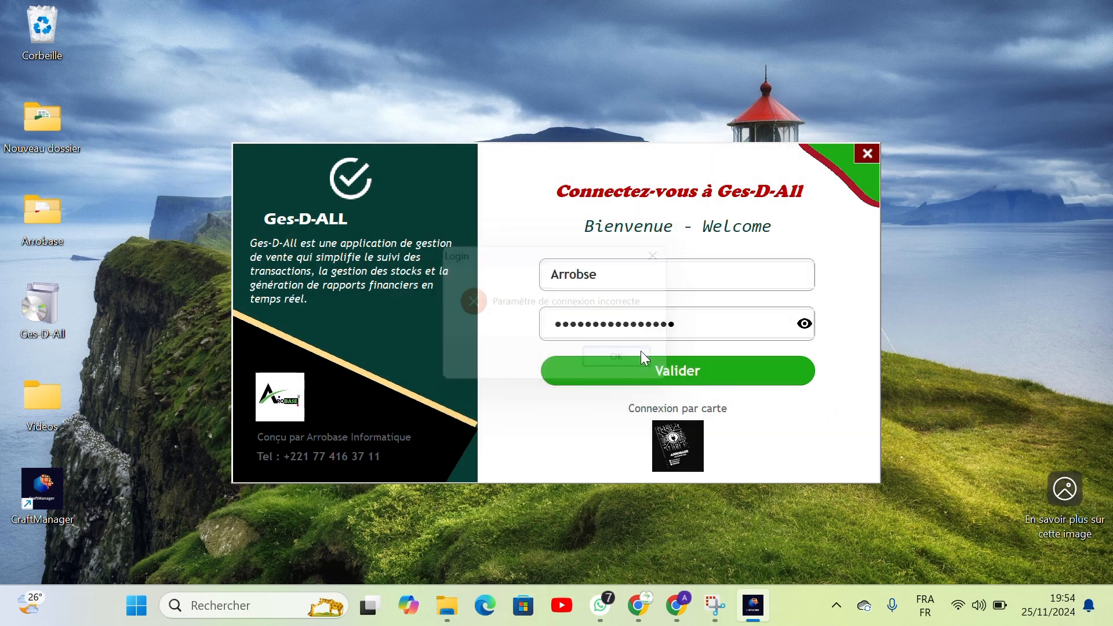
# Correct the login user name to Arrobase.
pyautogui.doubleClick(617, 275)
pyautogui.write('A')
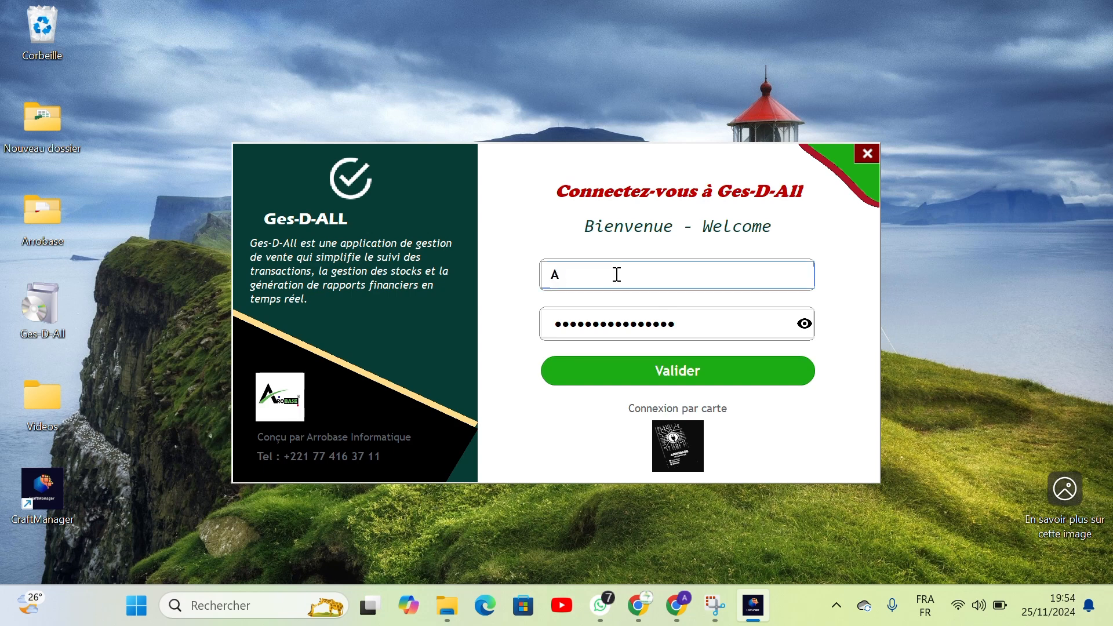
pyautogui.write('rro')
# Re-enter the account password with the correct letter case and sign in to Ges-D-All.
pyautogui.doubleClick(711, 326)
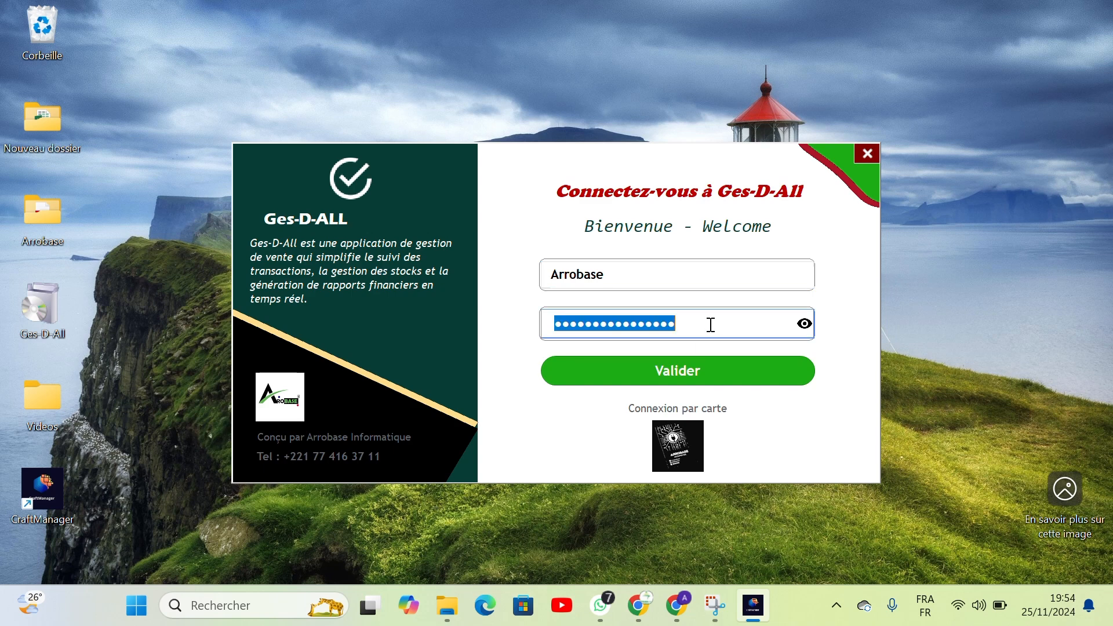
pyautogui.press('capslock')
pyautogui.write('•')
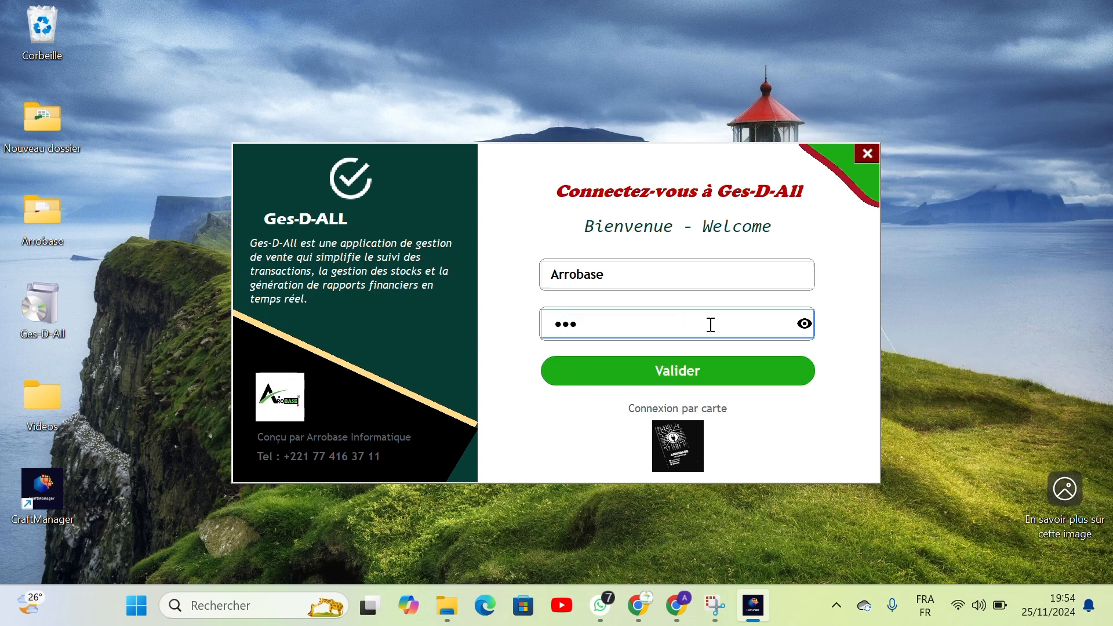
pyautogui.write('•')
pyautogui.press('BackSpace')
pyautogui.press('BackSpace')
pyautogui.press('capslock')
pyautogui.write('•••••')
pyautogui.press('capslock')
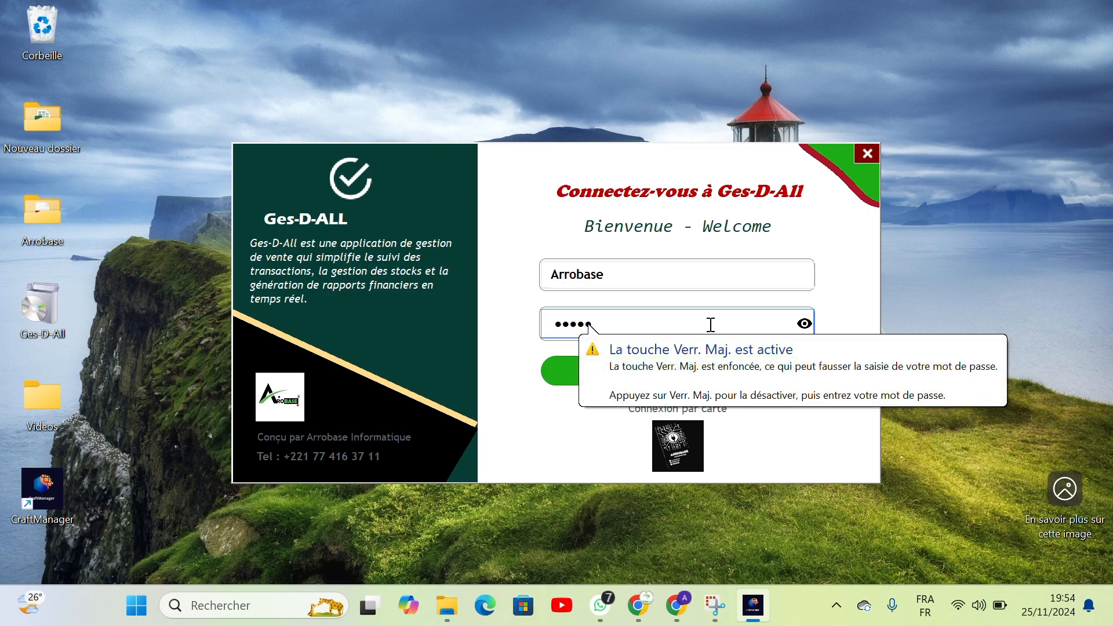
pyautogui.write('•••')
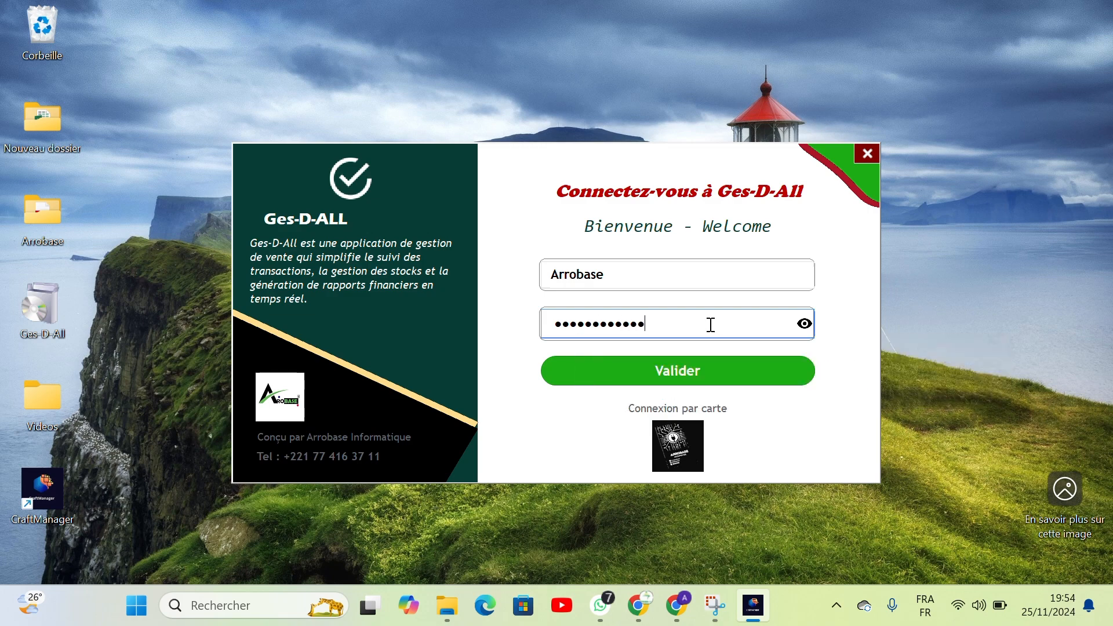
pyautogui.press('Return')
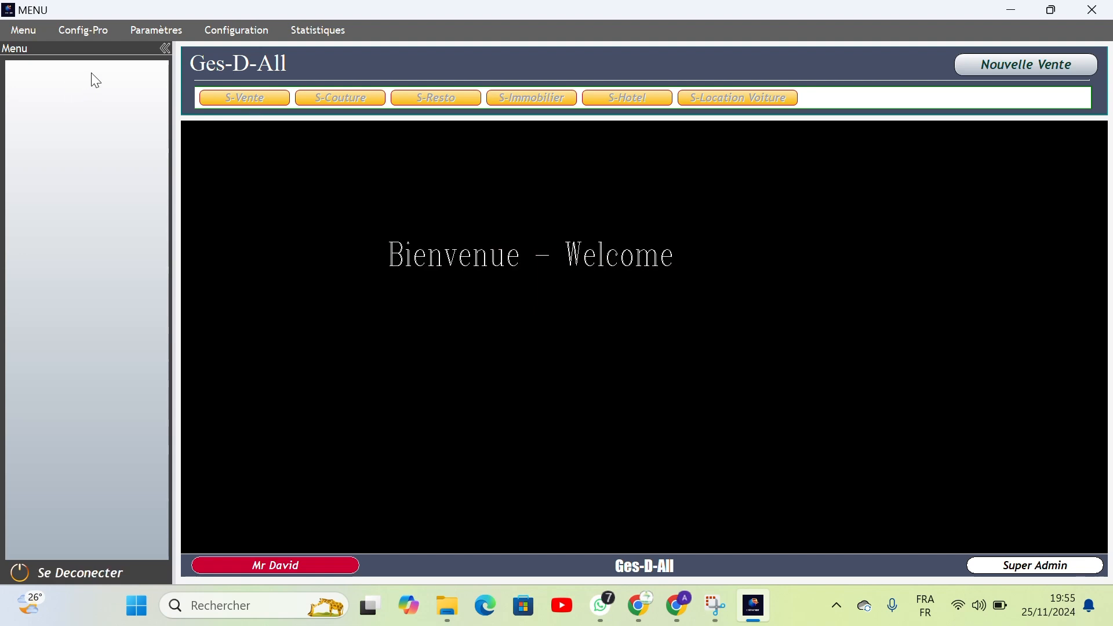
# Open the service activation page from Config-Pro and set the Vente service to Activé, saving the change.
pyautogui.click(86, 27)
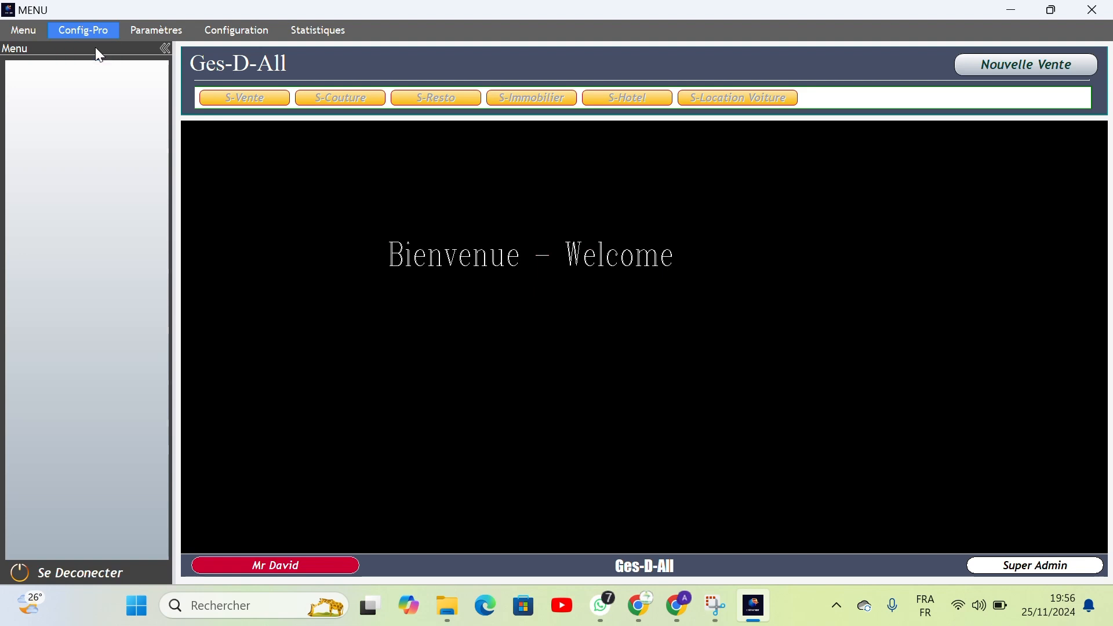
pyautogui.click(96, 50)
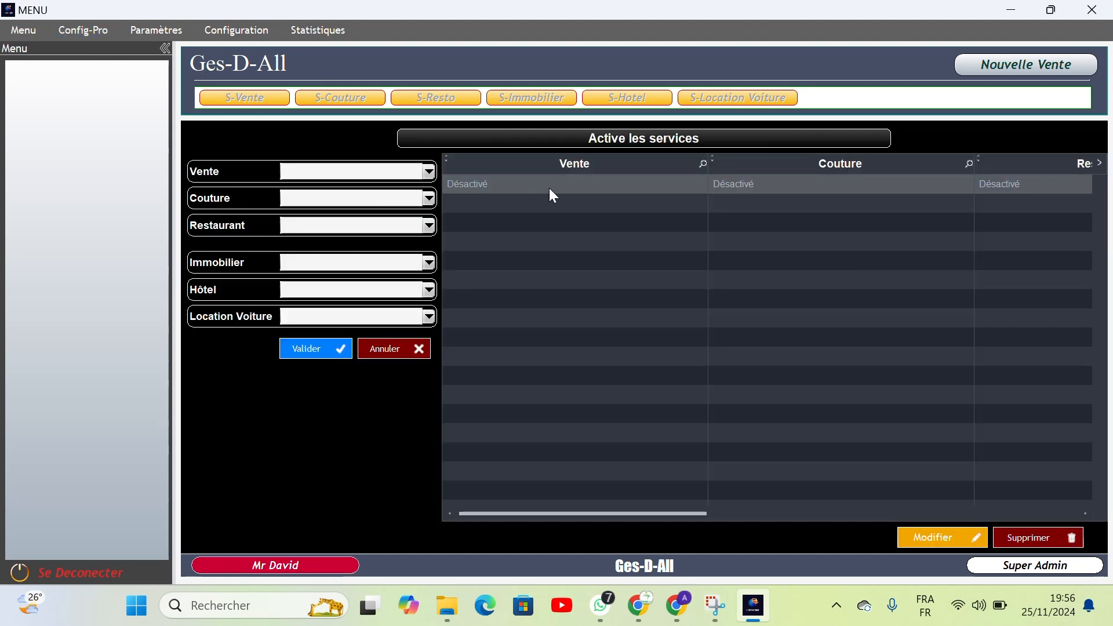
pyautogui.click(431, 170)
pyautogui.click(340, 215)
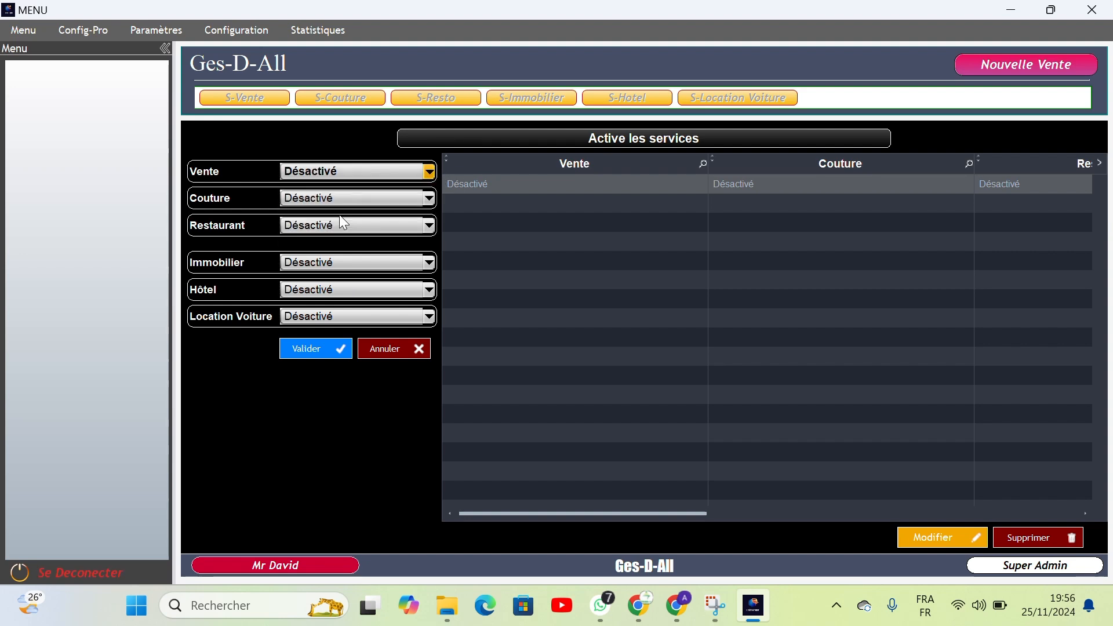
pyautogui.click(315, 349)
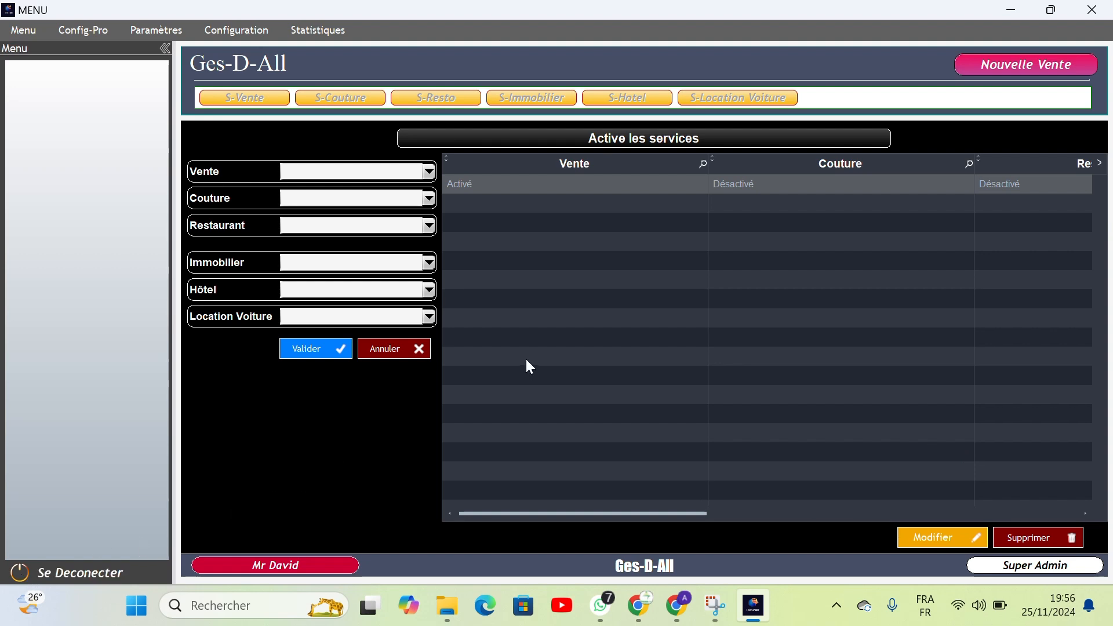
# Restart the session and sign in again with the user name Arrobase and the account password.
pyautogui.click(86, 574)
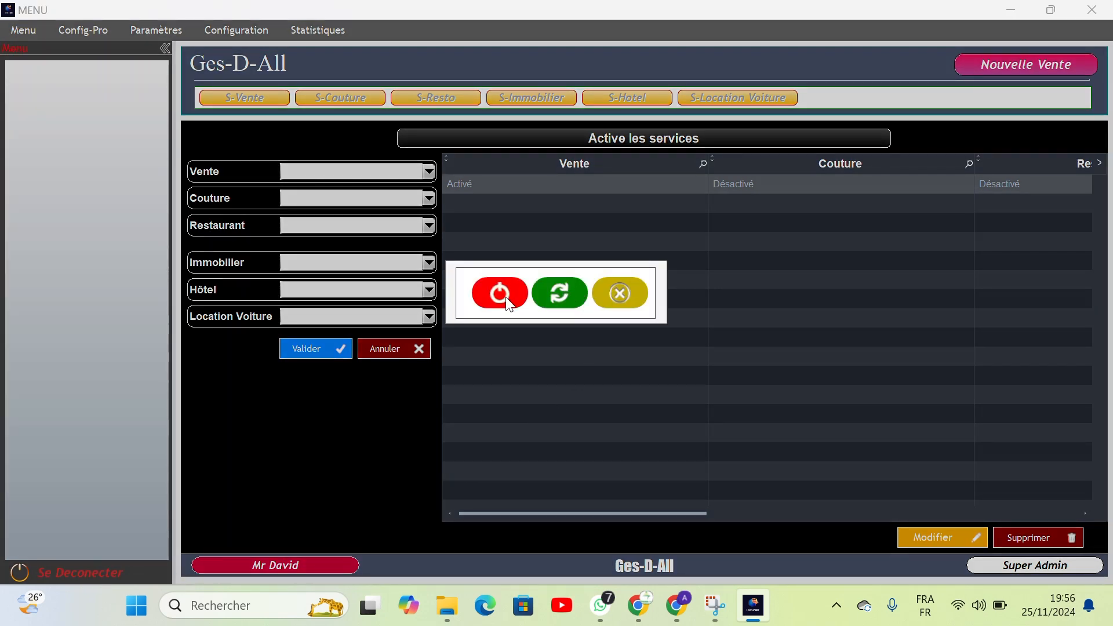
pyautogui.click(560, 293)
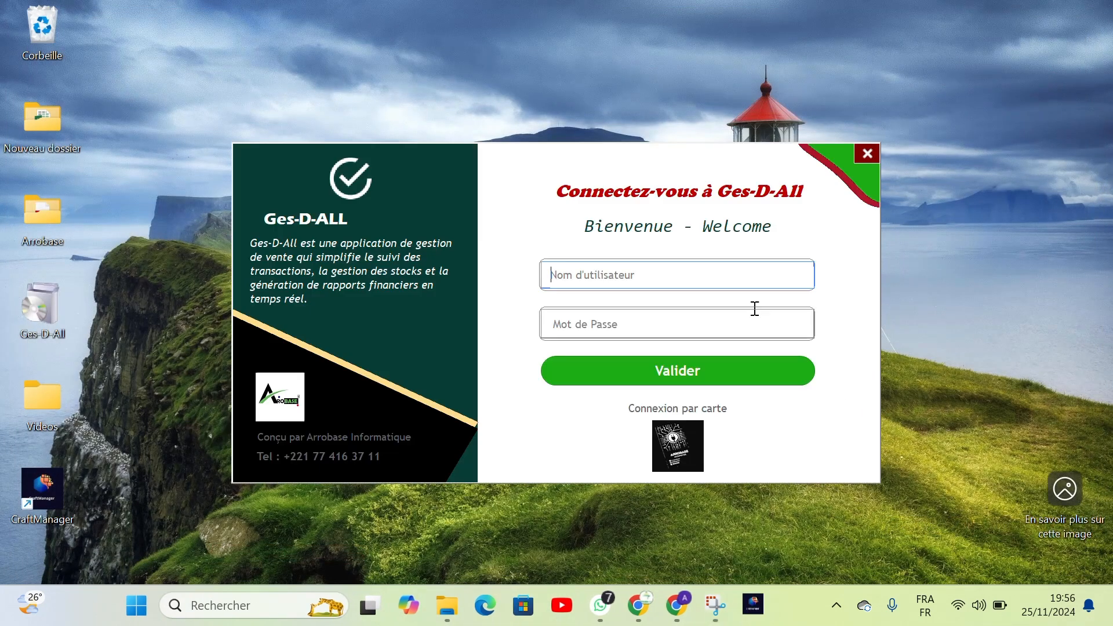
pyautogui.click(660, 269)
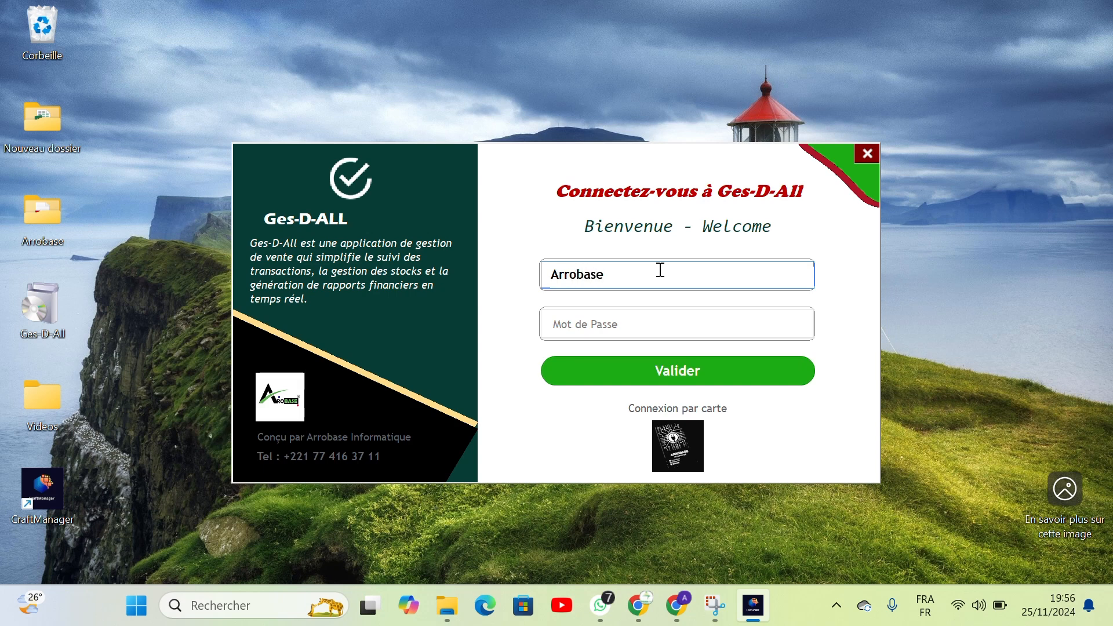
pyautogui.press('Tab')
pyautogui.write('a')
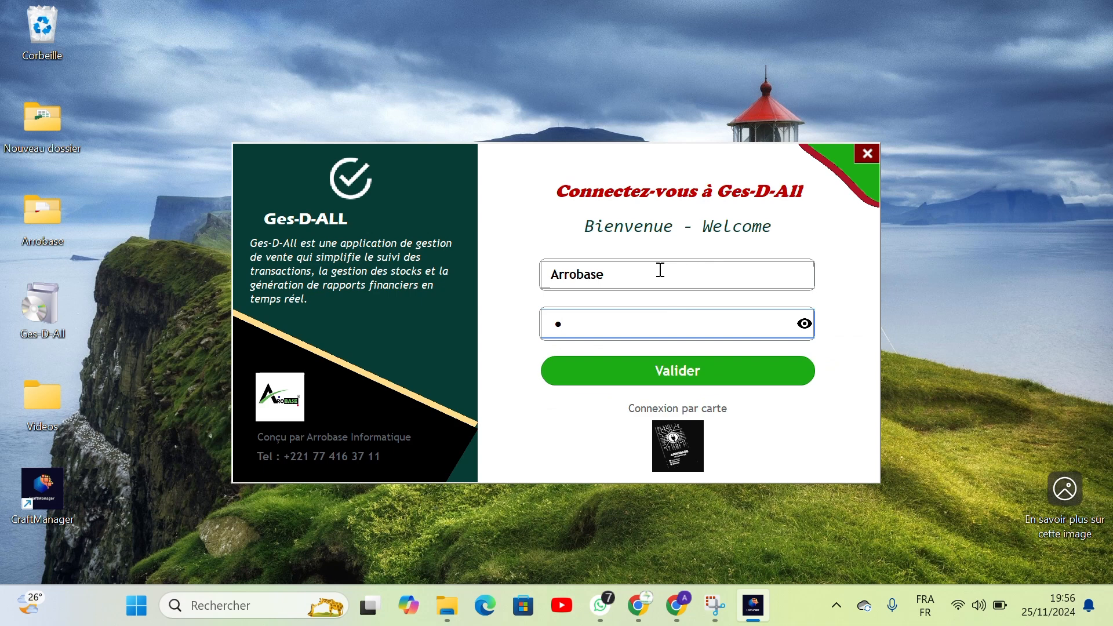
pyautogui.write('••••')
pyautogui.press('capslock')
pyautogui.write('•')
pyautogui.press('capslock')
pyautogui.write('••')
pyautogui.press('Return')
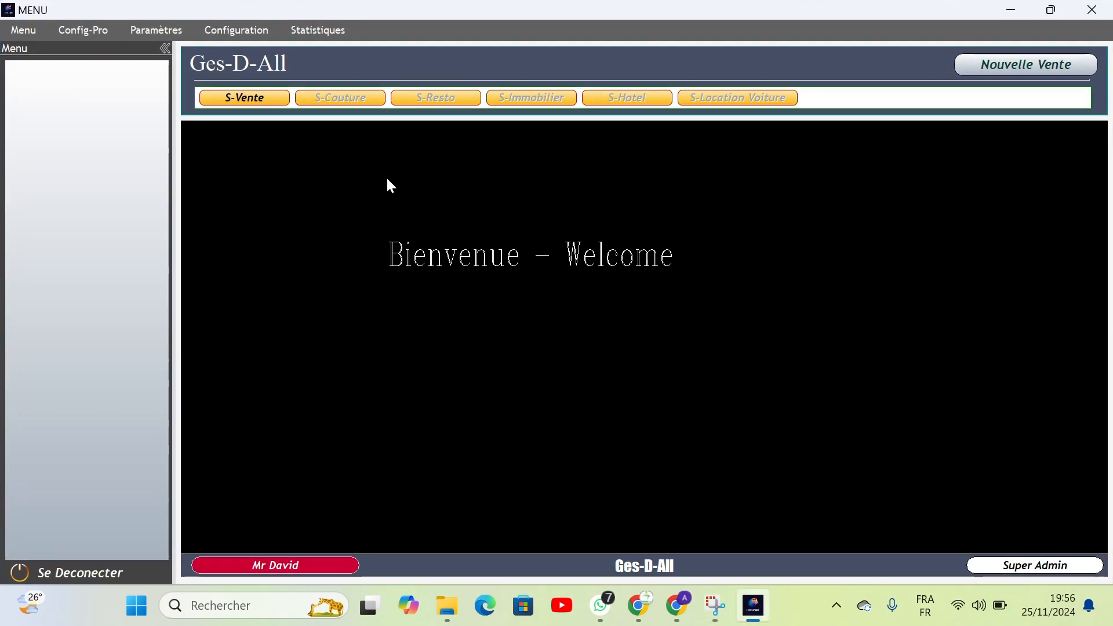
# Open the S-Vente service and bring up Gestion Utilisateurs, starting the new user's full-name entry.
pyautogui.click(247, 96)
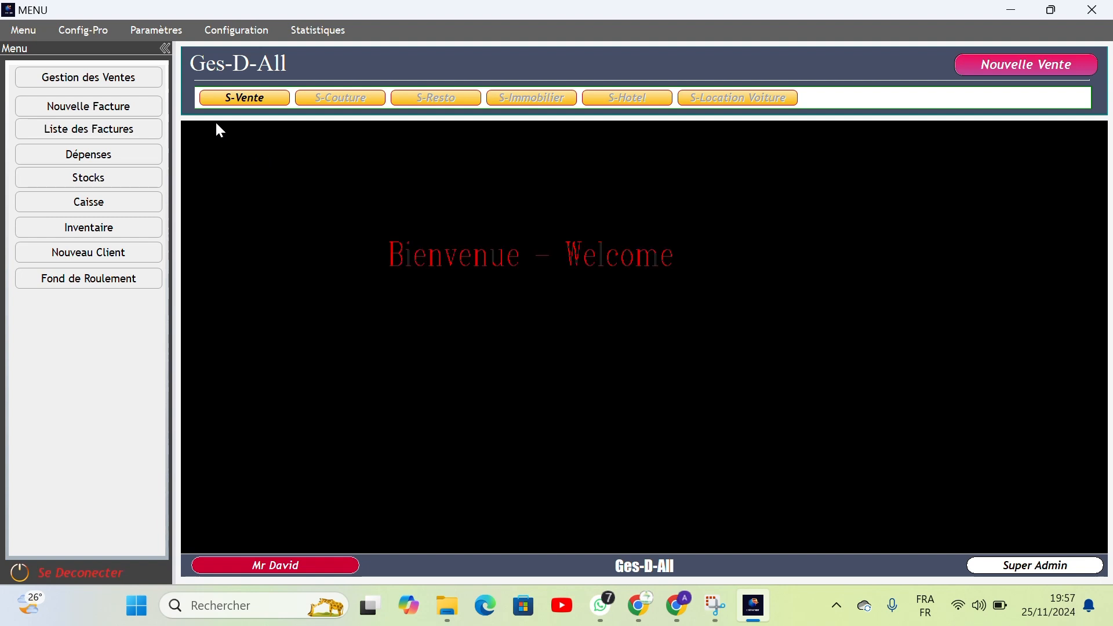
pyautogui.click(158, 30)
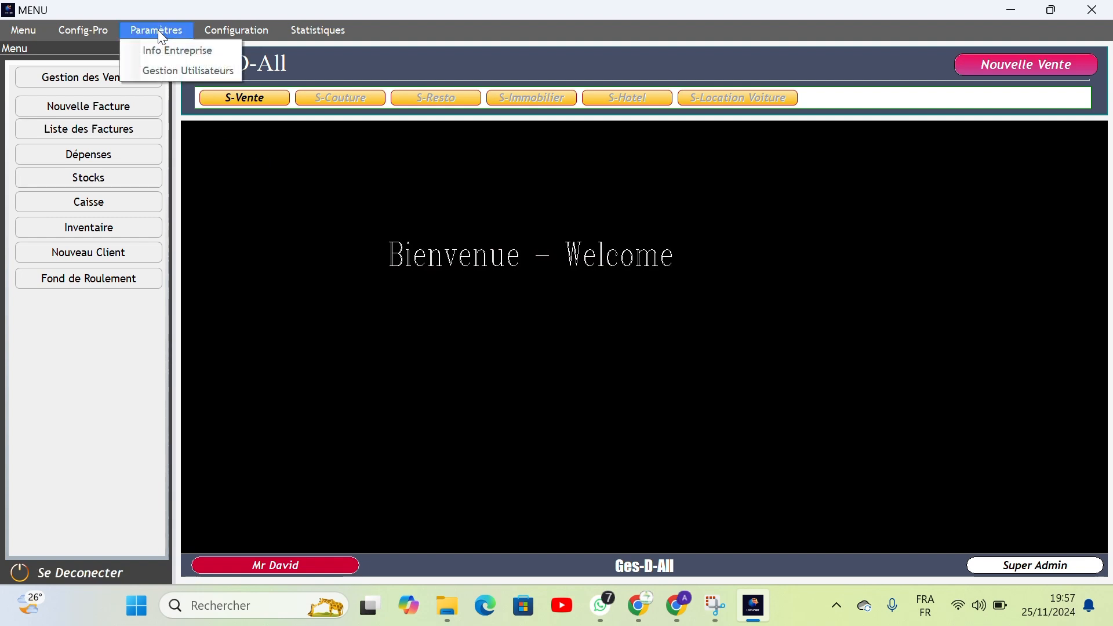
pyautogui.click(179, 70)
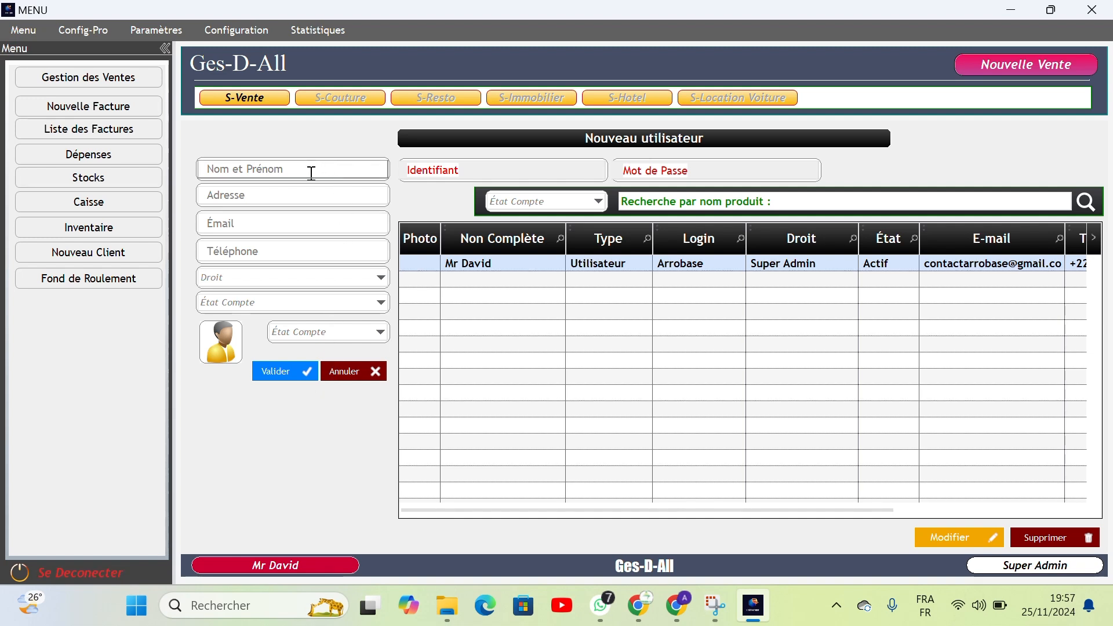
pyautogui.click(346, 173)
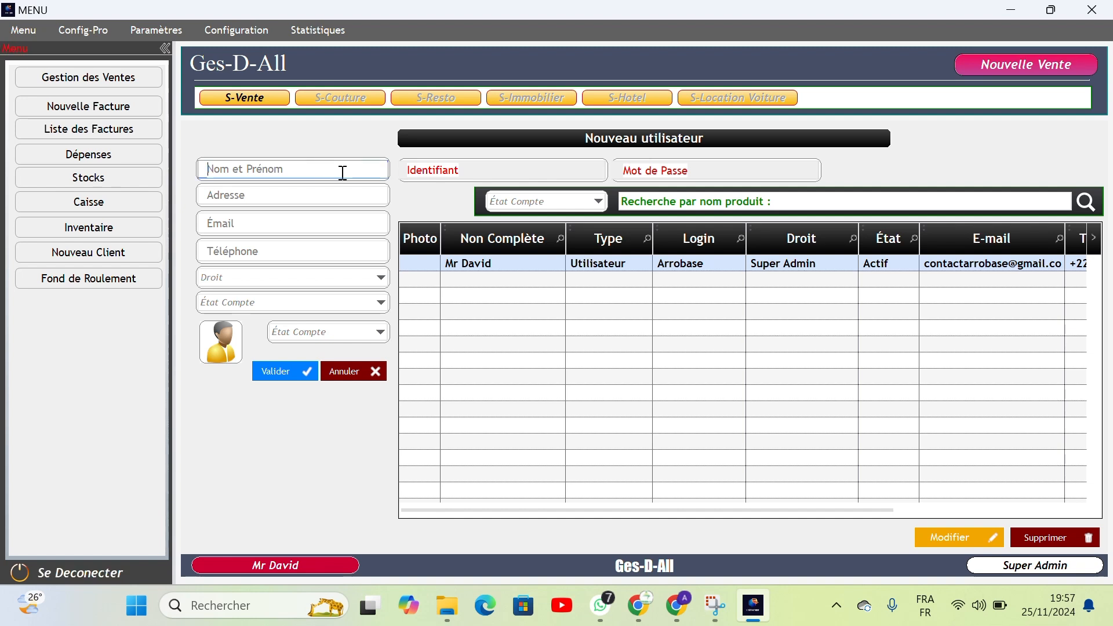